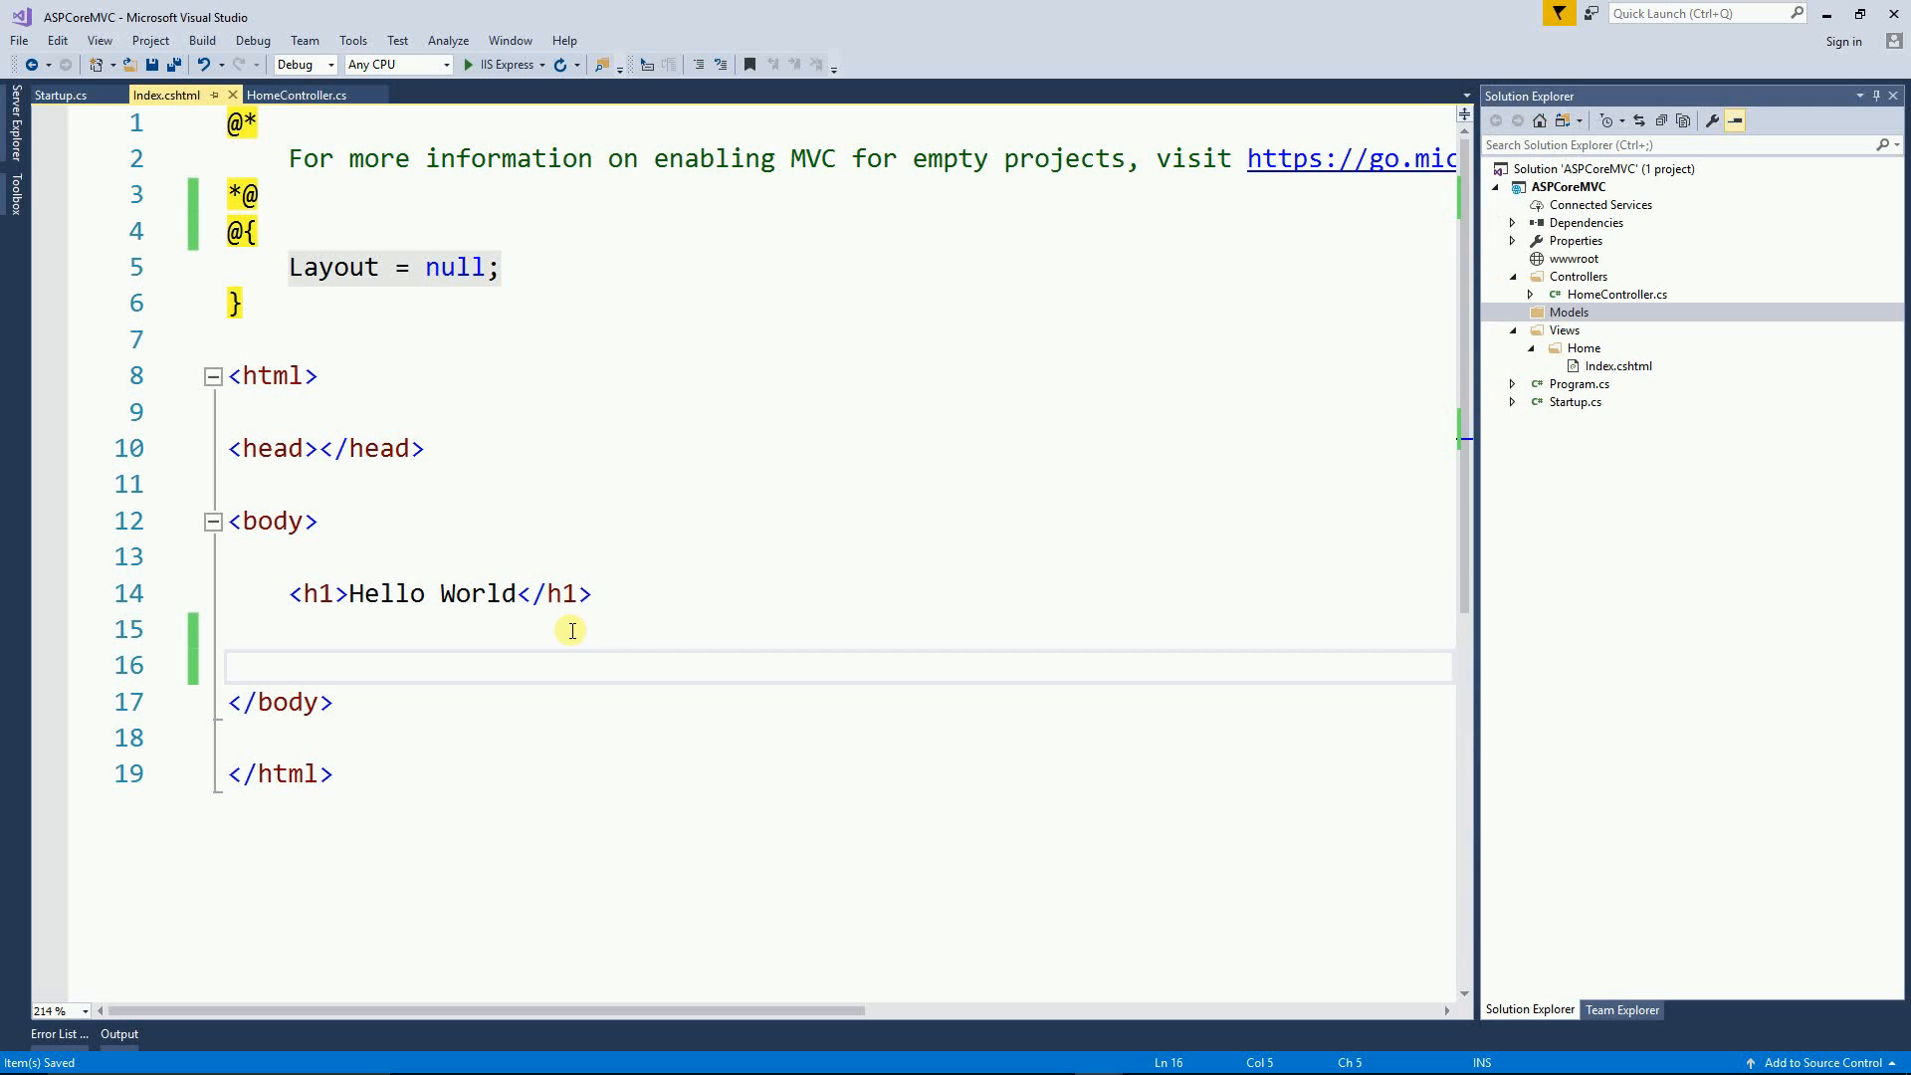
Focus the Hello World markup in the Index.cshtml editor
click(616, 562)
Build and run ASPCoreMVC so the Hello World page loads in Firefox
key(ctrl+F5)
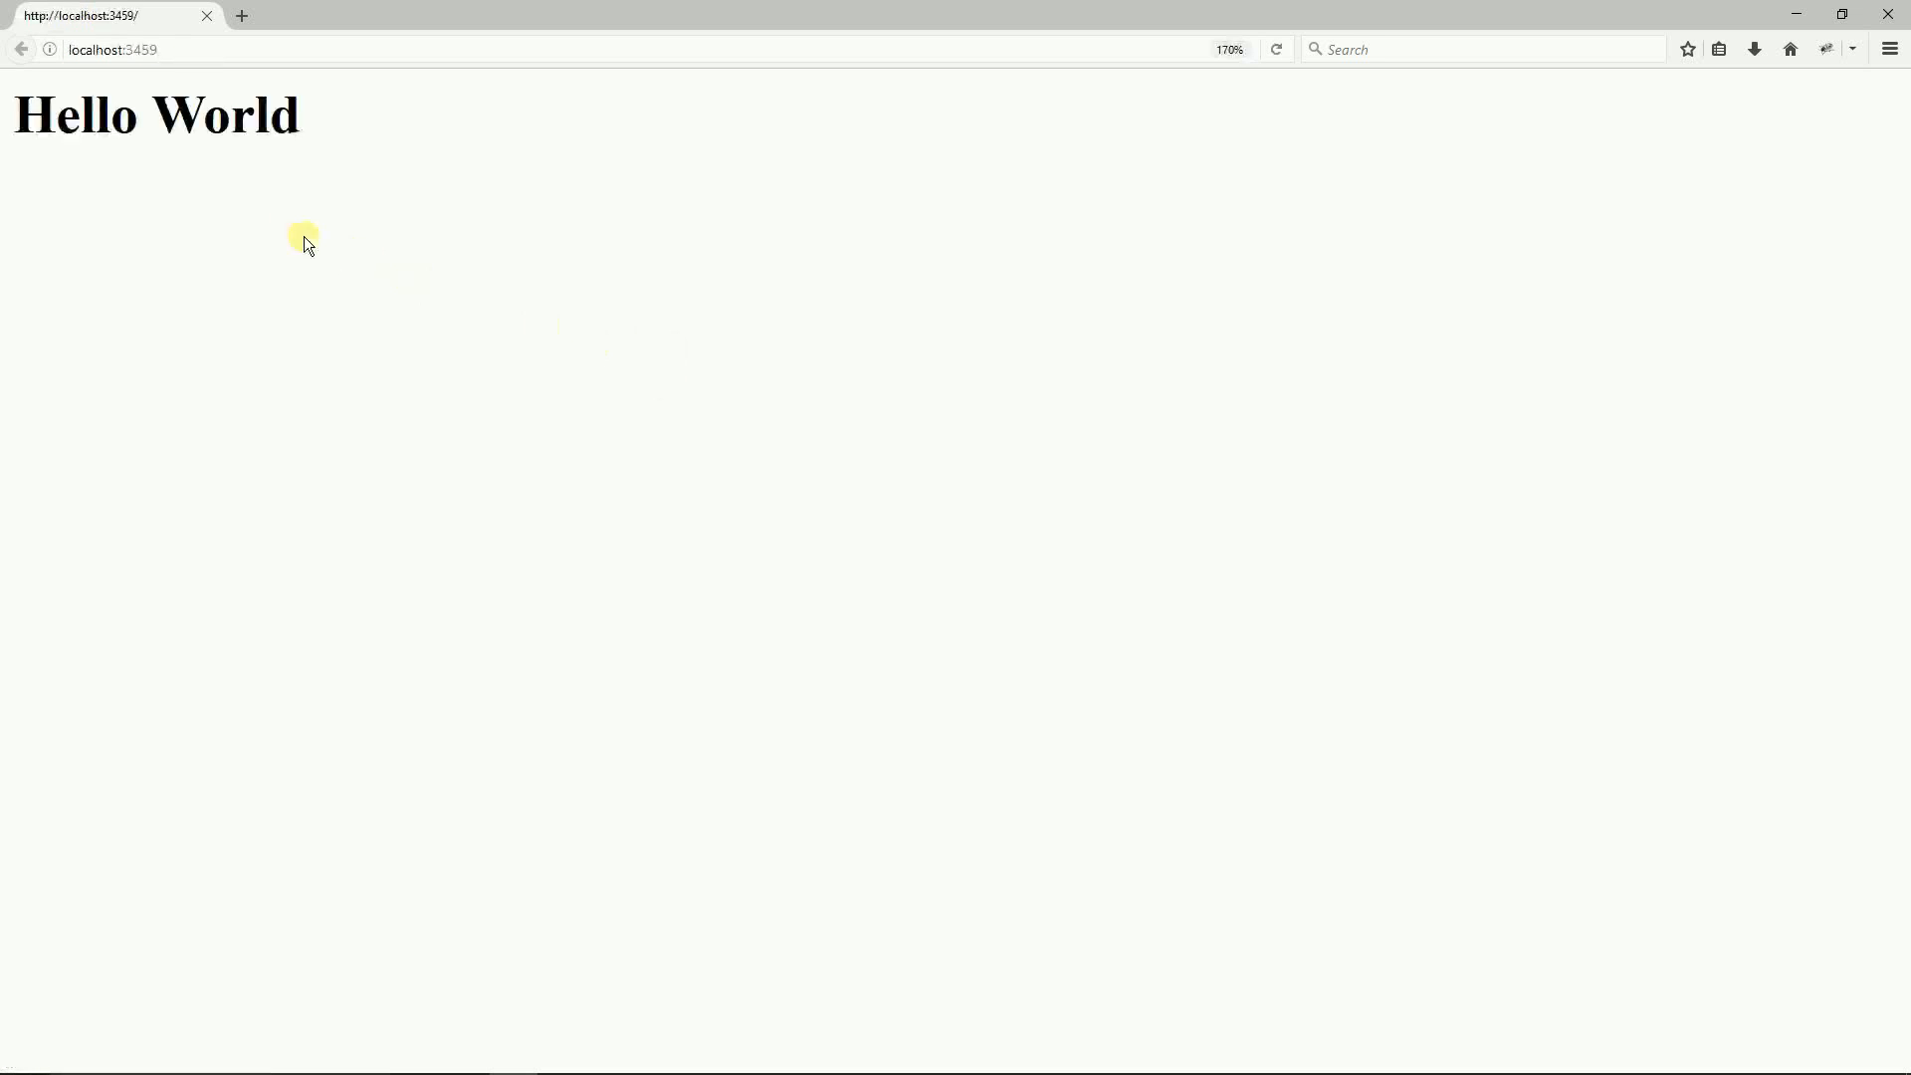
click(1888, 13)
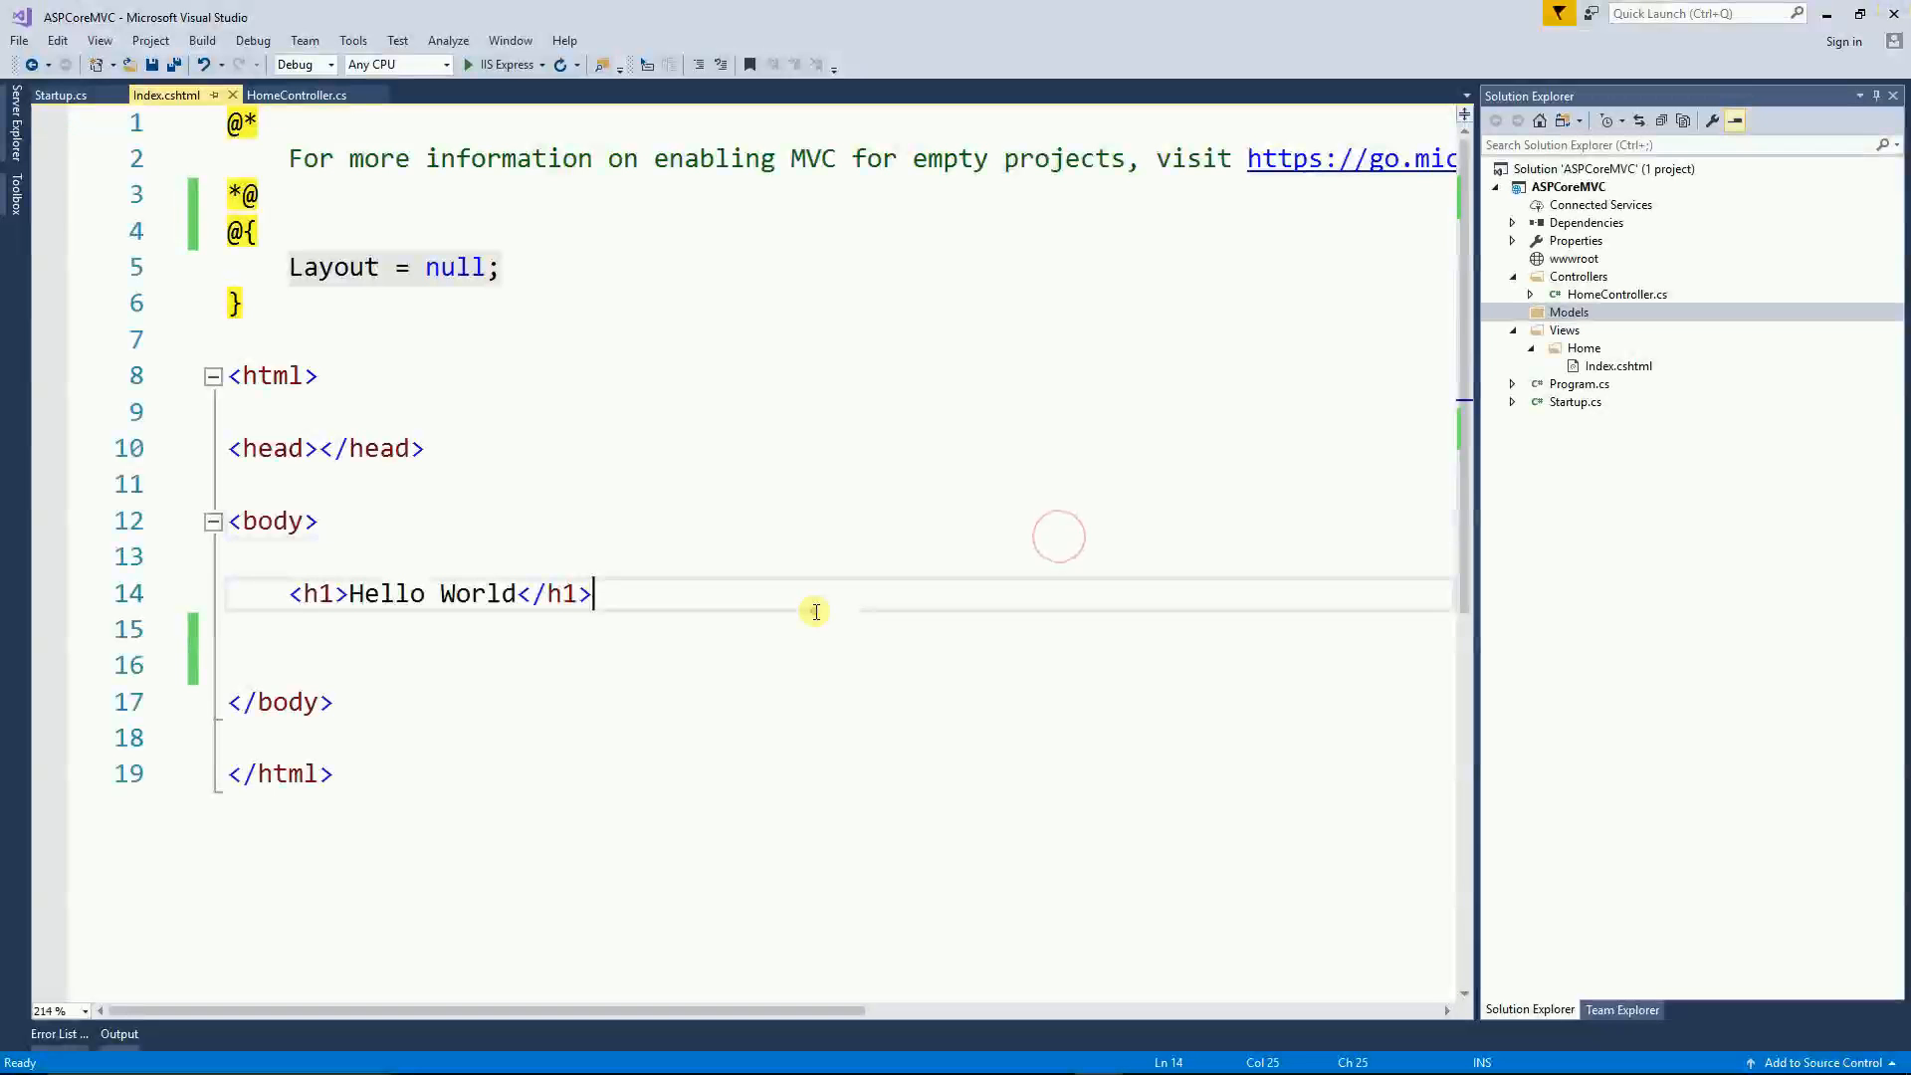
key(Return)
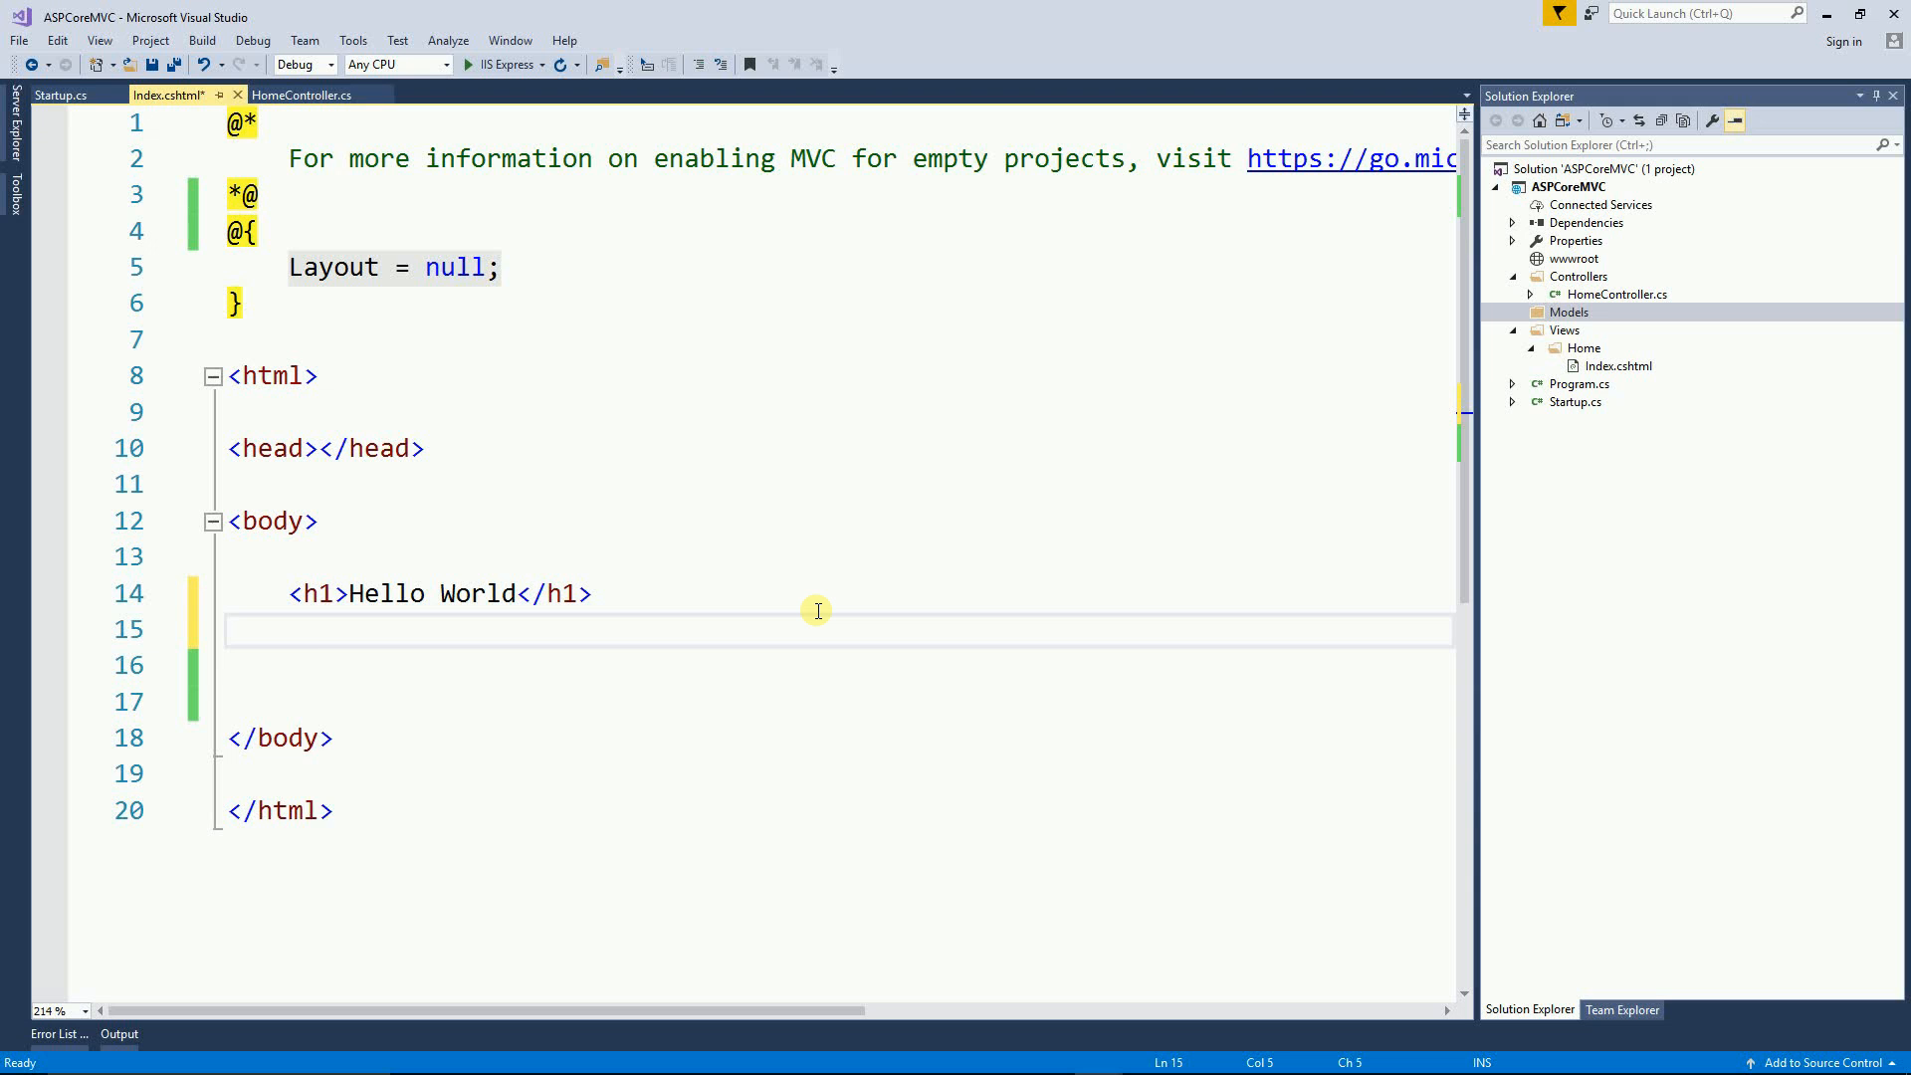
text(<h1>)
text(@someIllegalCodeHere</h1>)
key(ctrl+s)
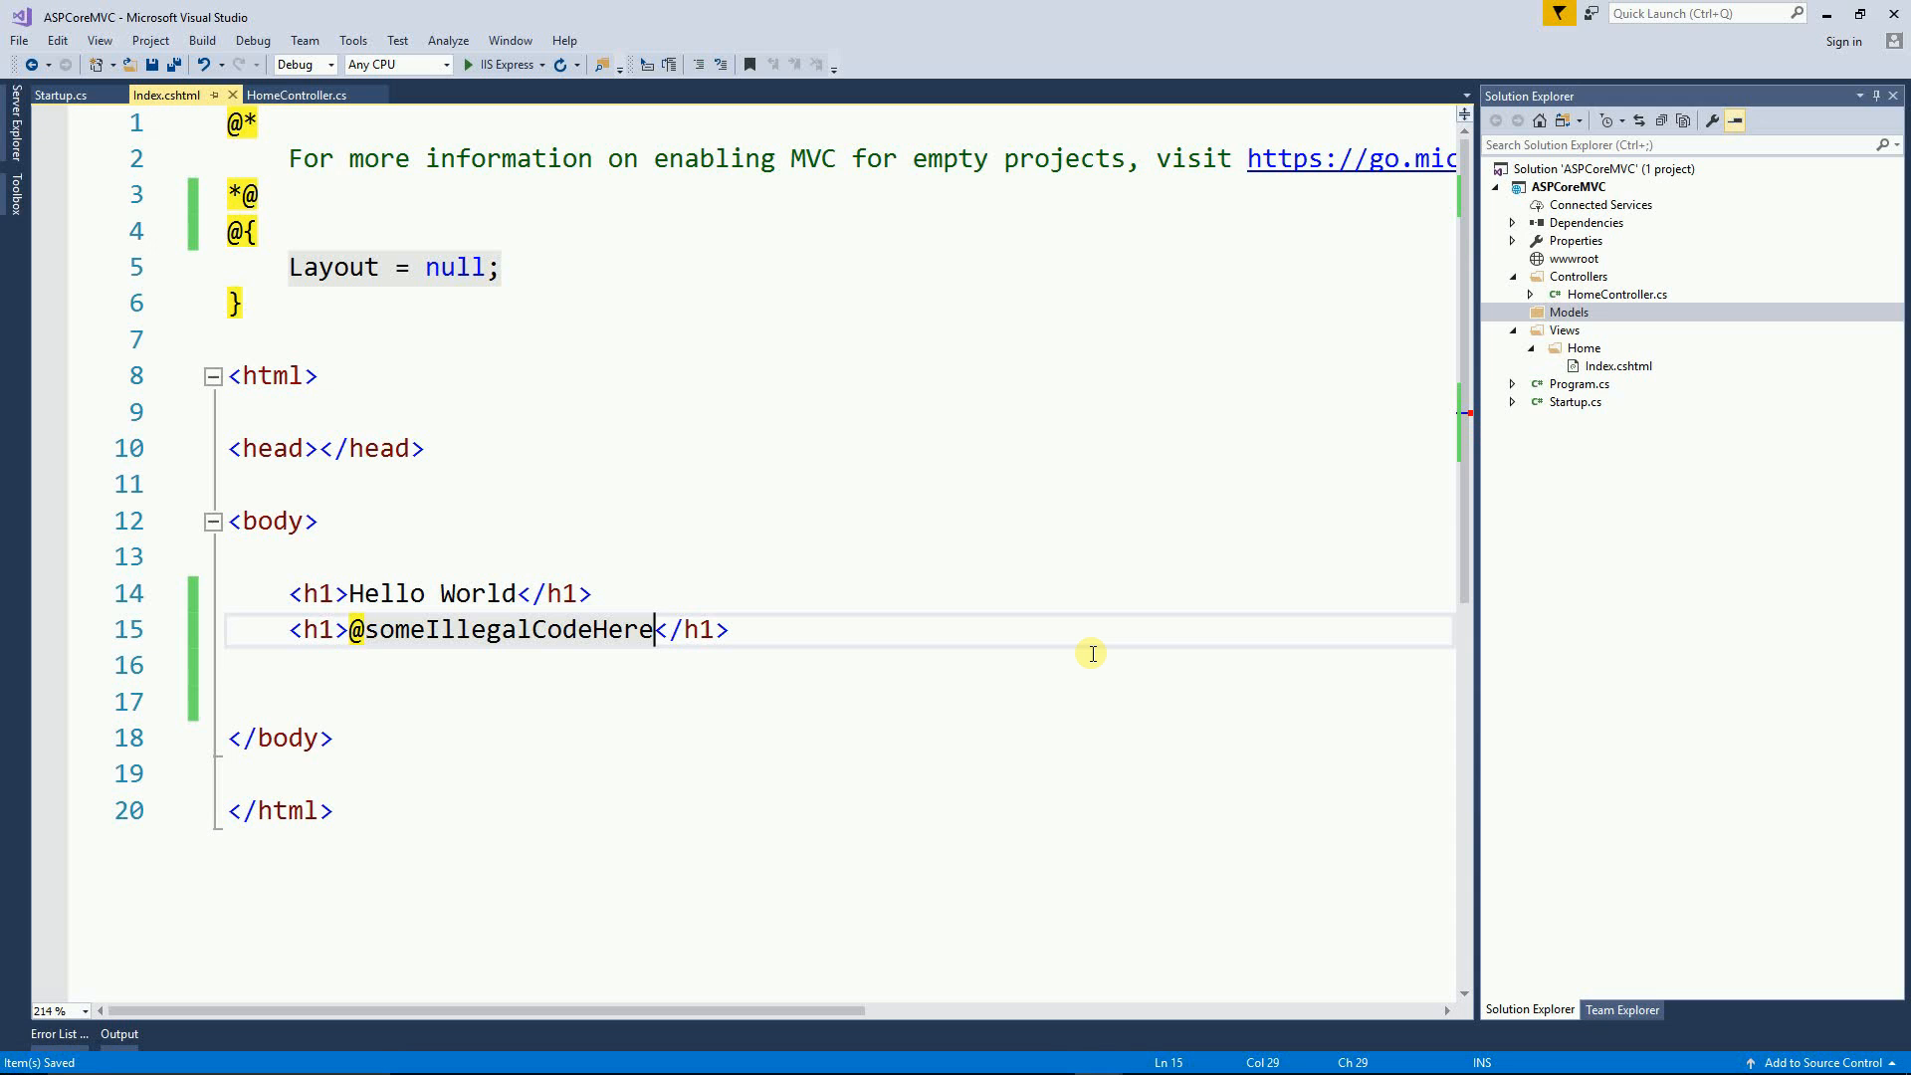
Rebuild the app, close the blank browser page and switch to the Startup.cs code
key(ctrl+shift+b)
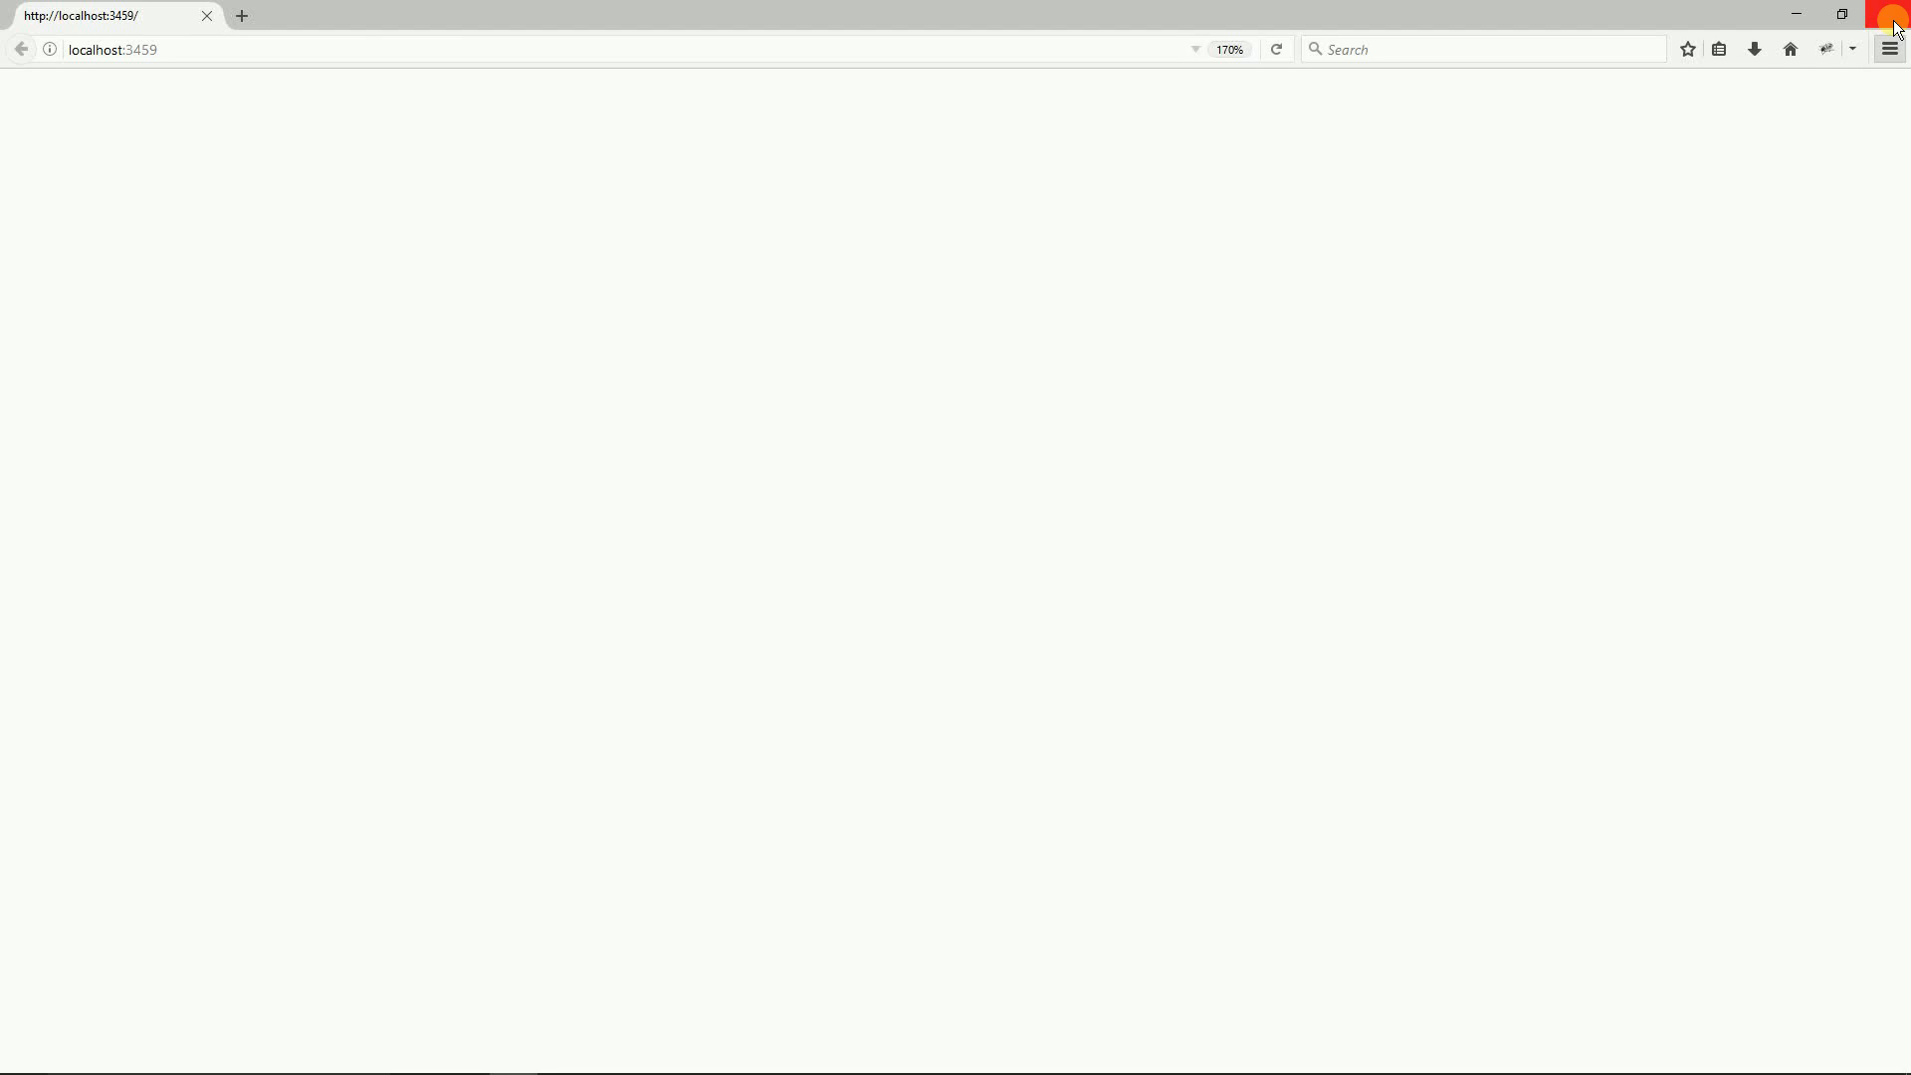
click(1887, 14)
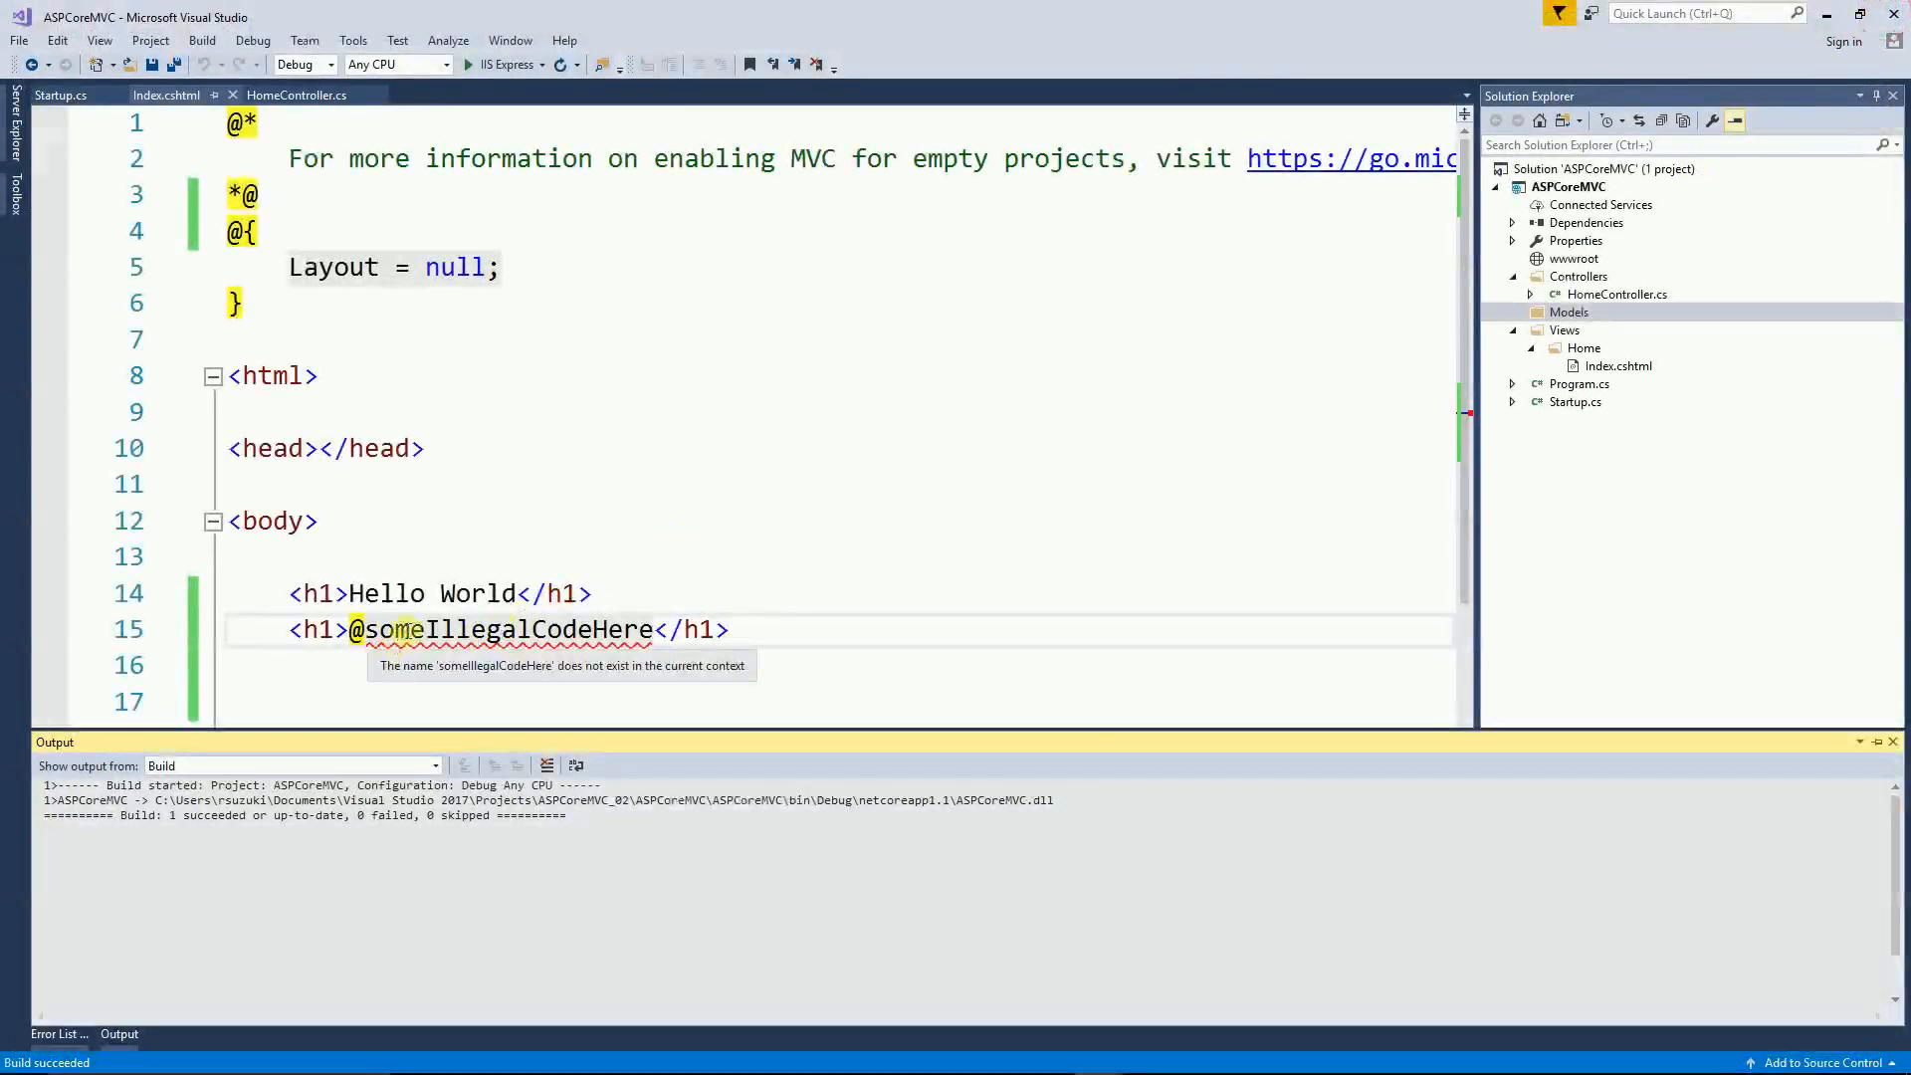
mouse_move(651, 631)
click(713, 668)
key(Up)
key(Up)
key(Up)
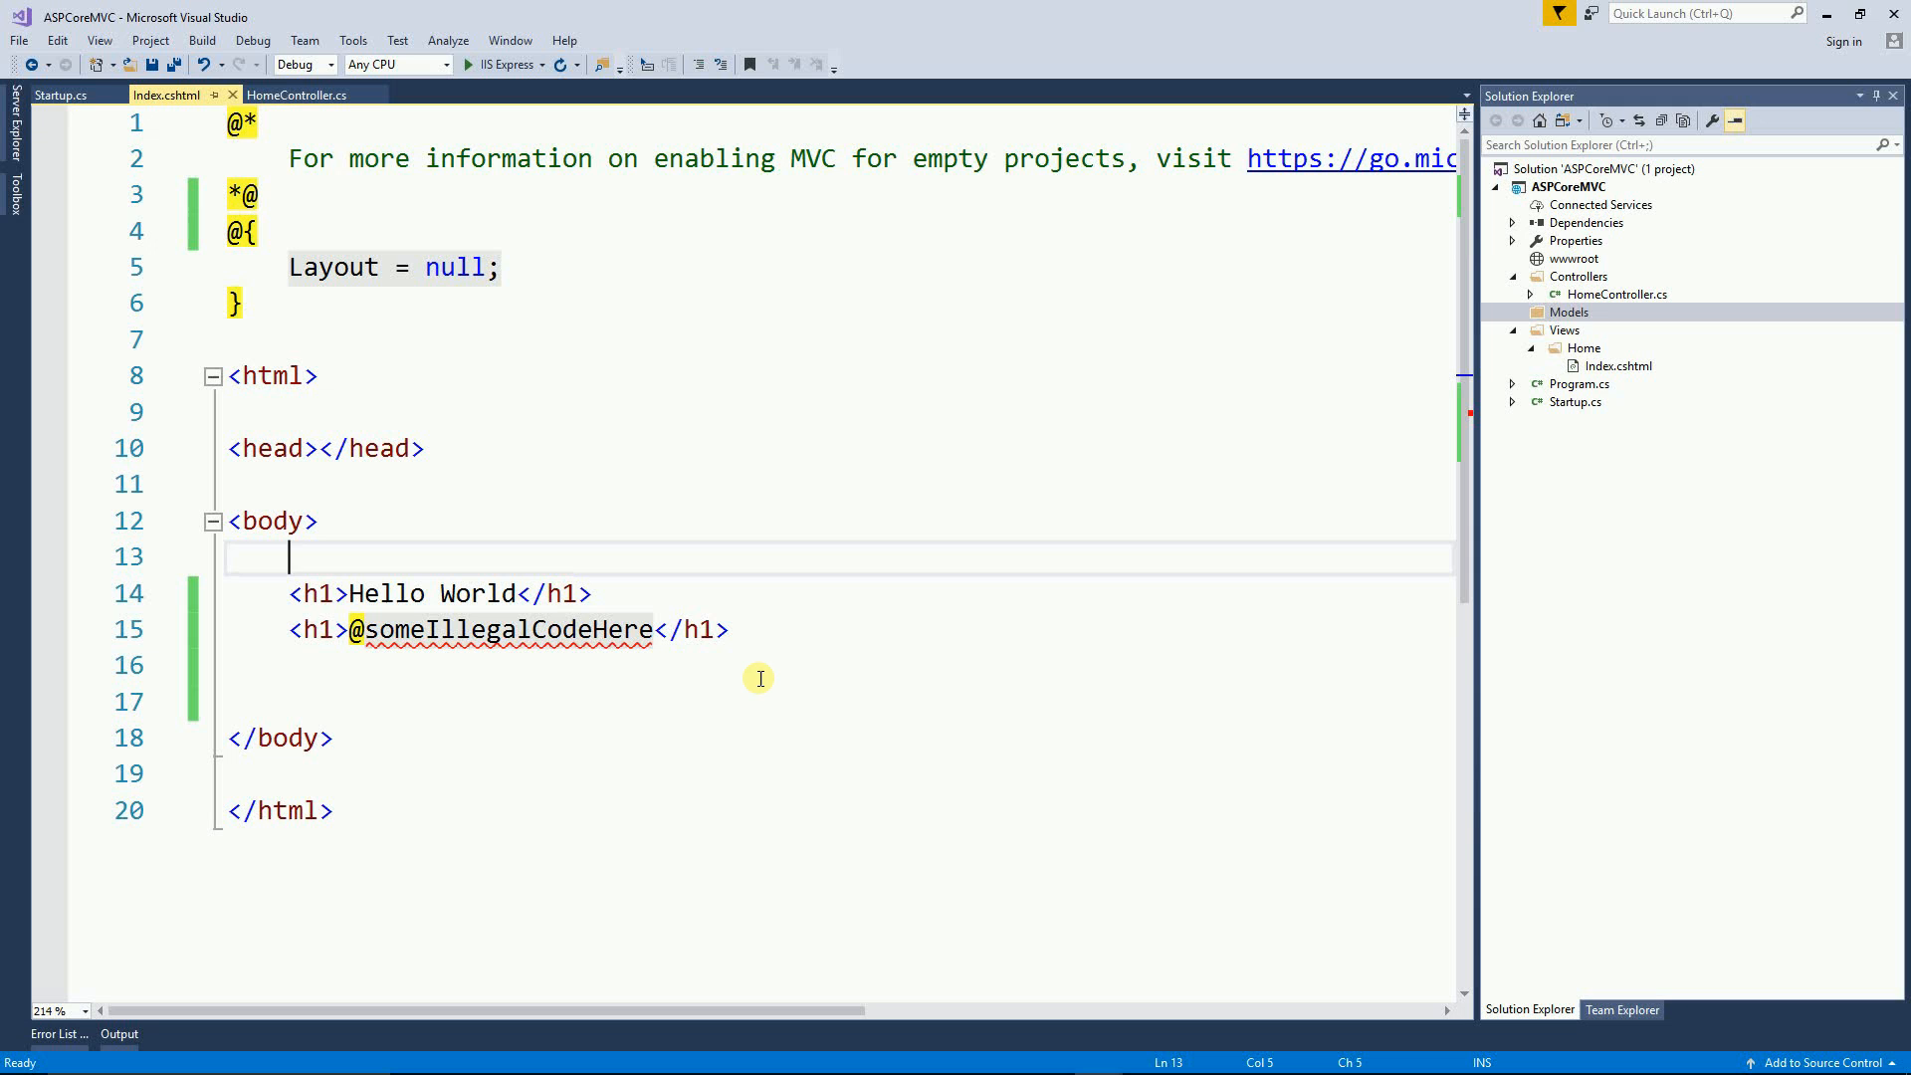
click(74, 92)
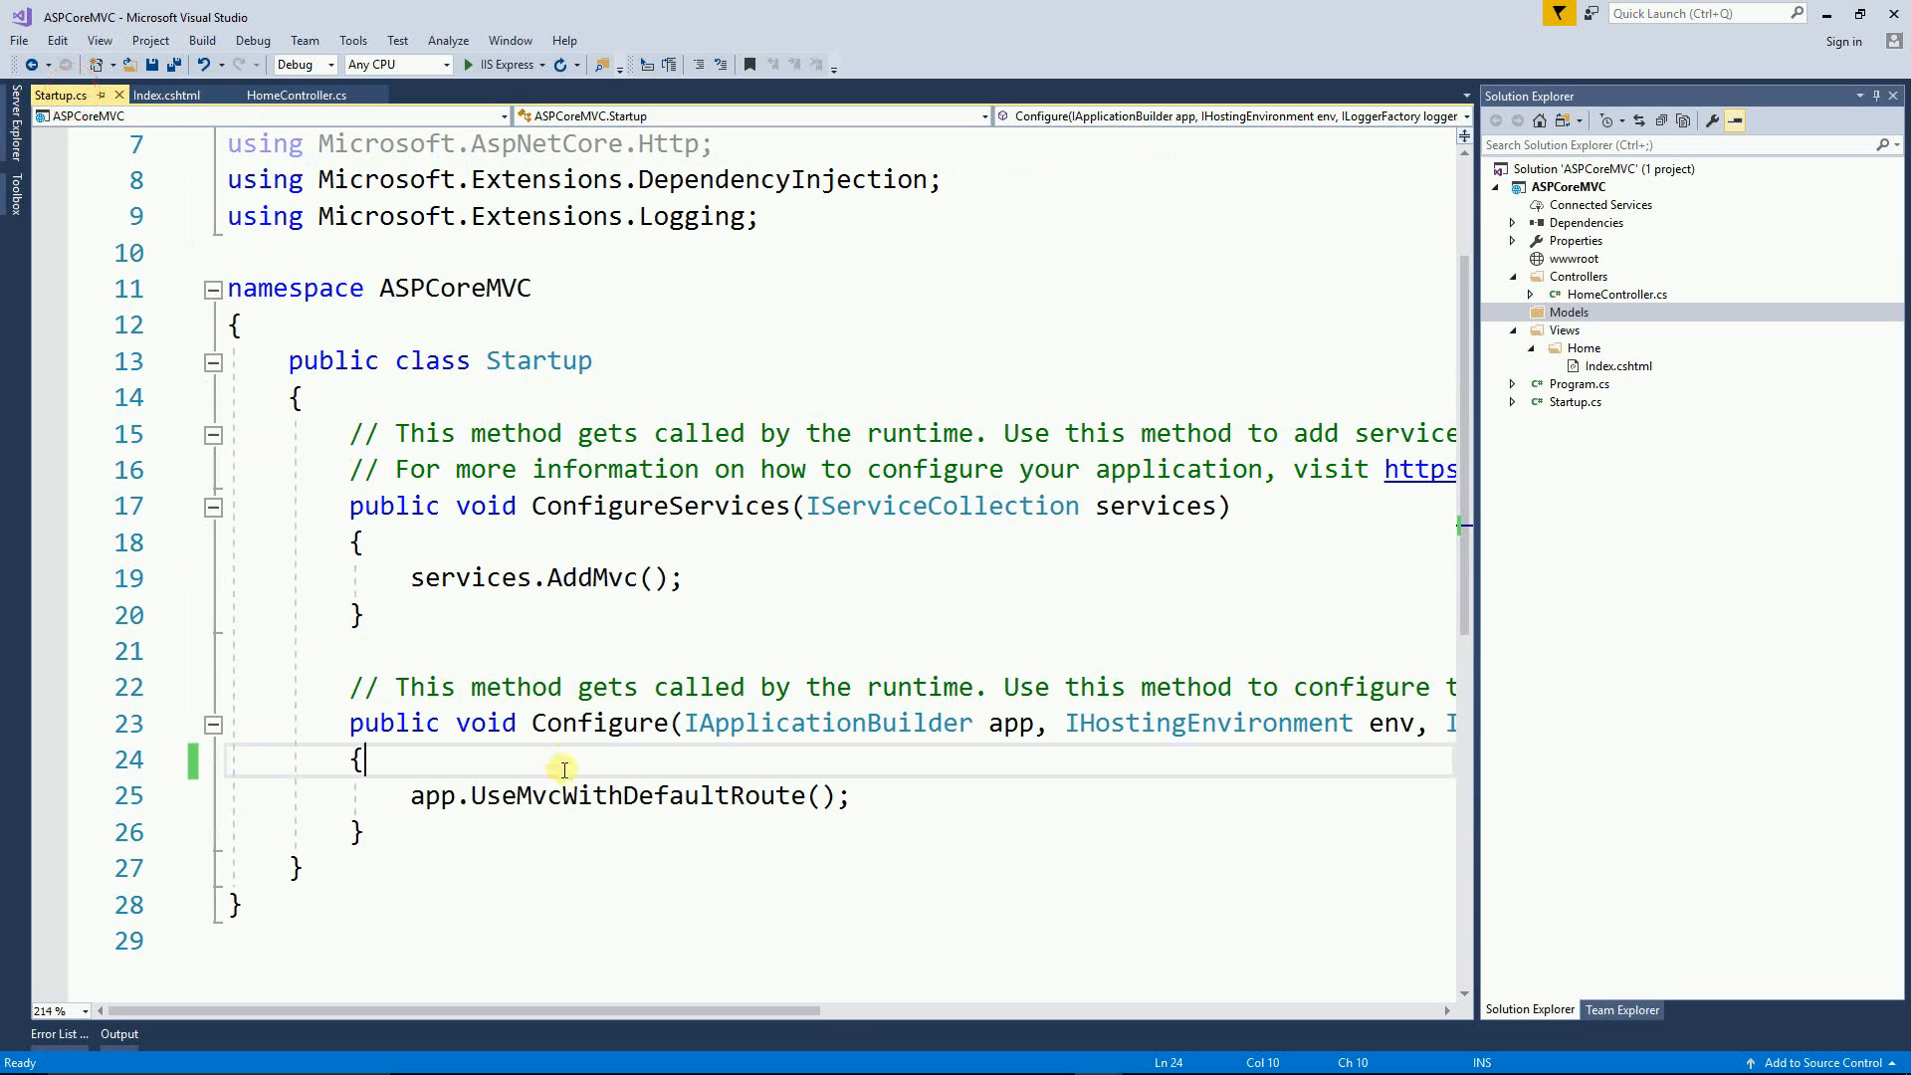
scroll(564, 765, down, 1)
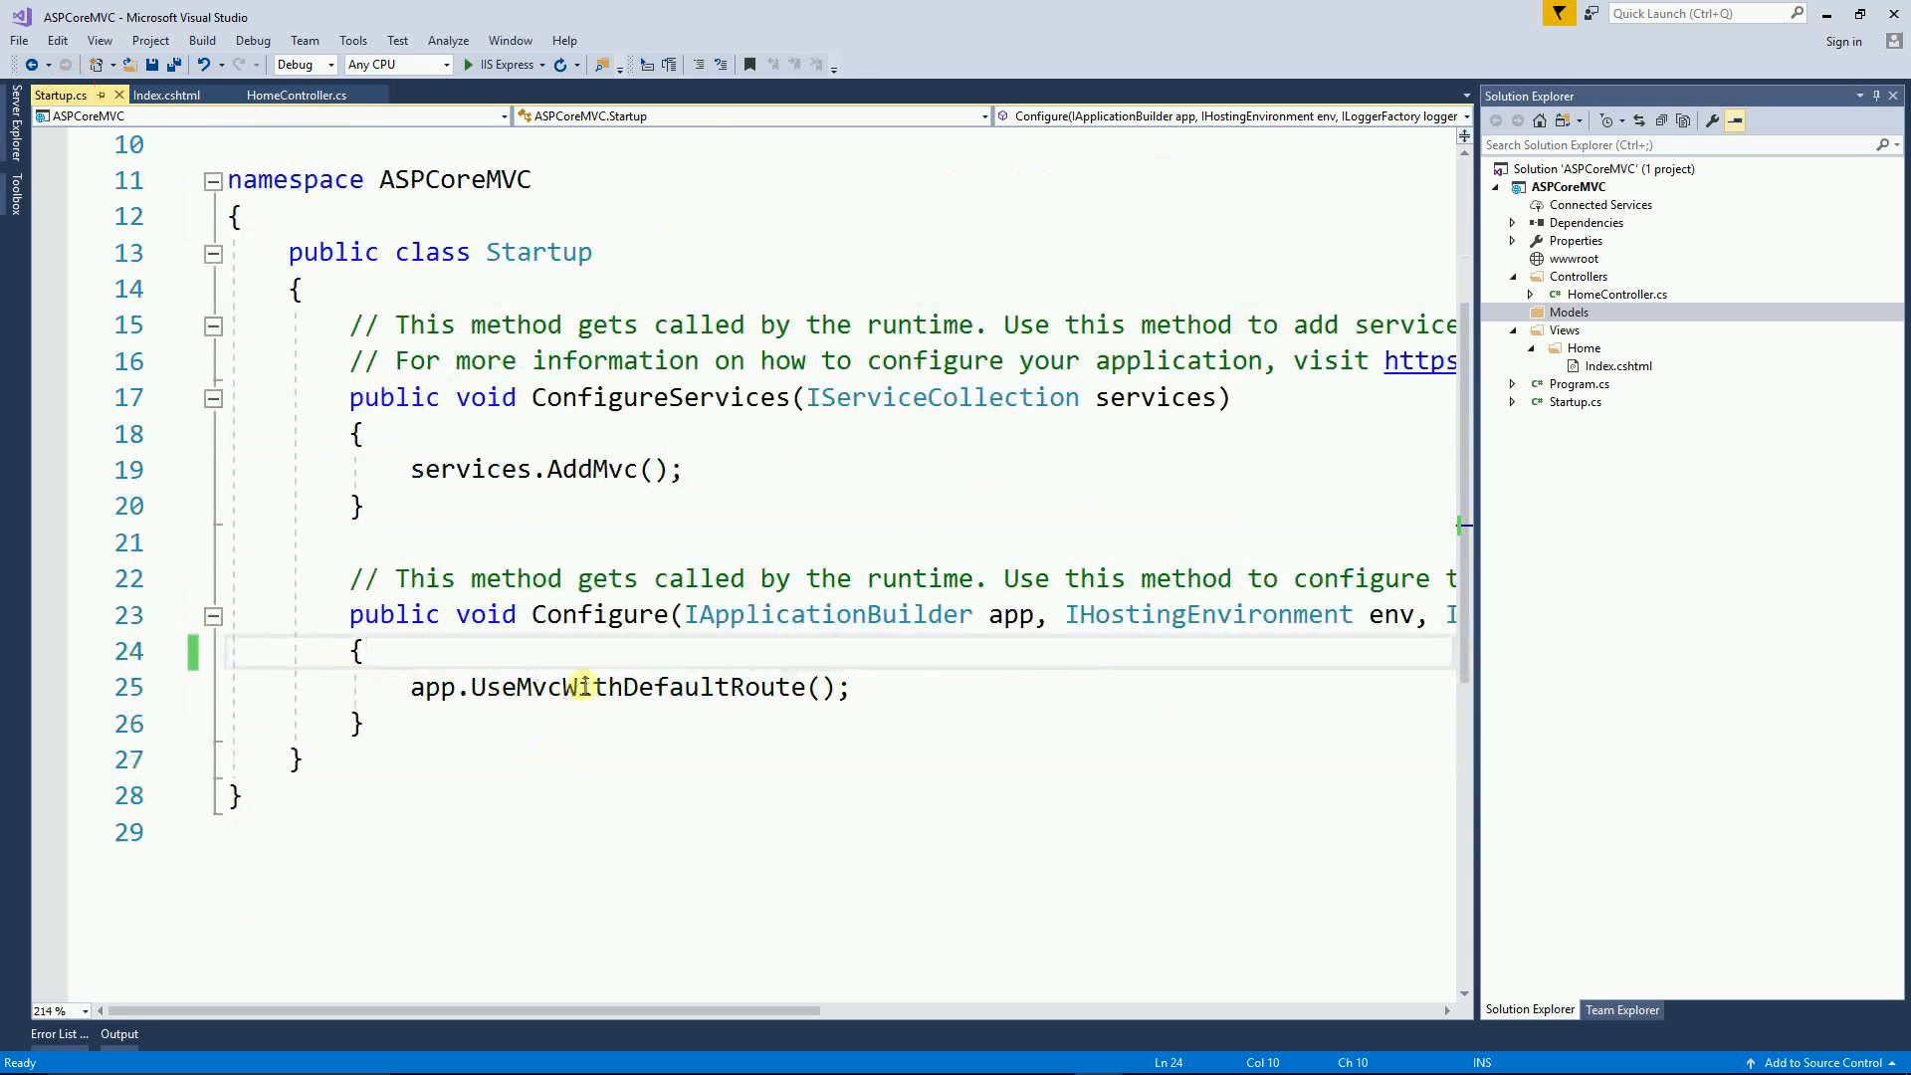
Insert app.UseDeveloperExceptionPage(); above UseMvcWithDefaultRoute in Configure and remove the leftover blank line
key(Return)
text(app)
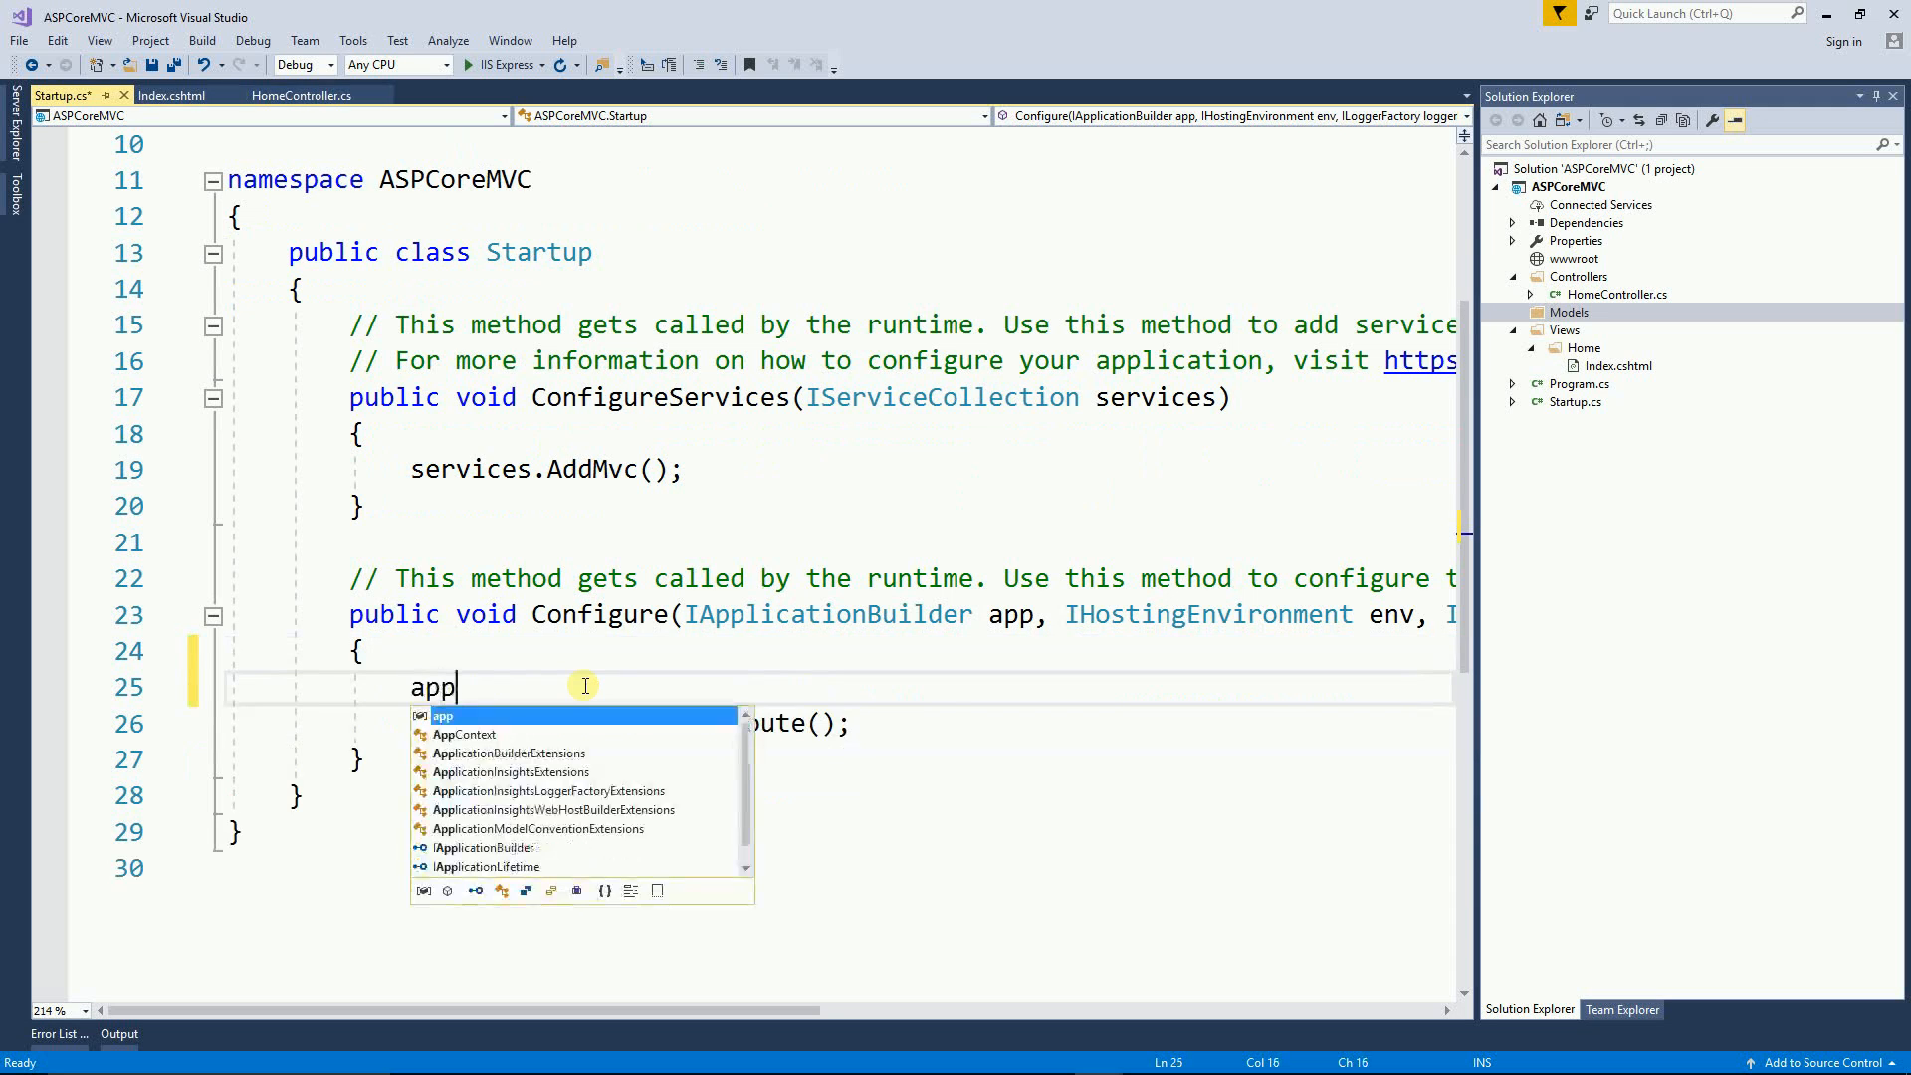
text(.us)
key(Down)
key(Down)
key(Down)
key(Return)
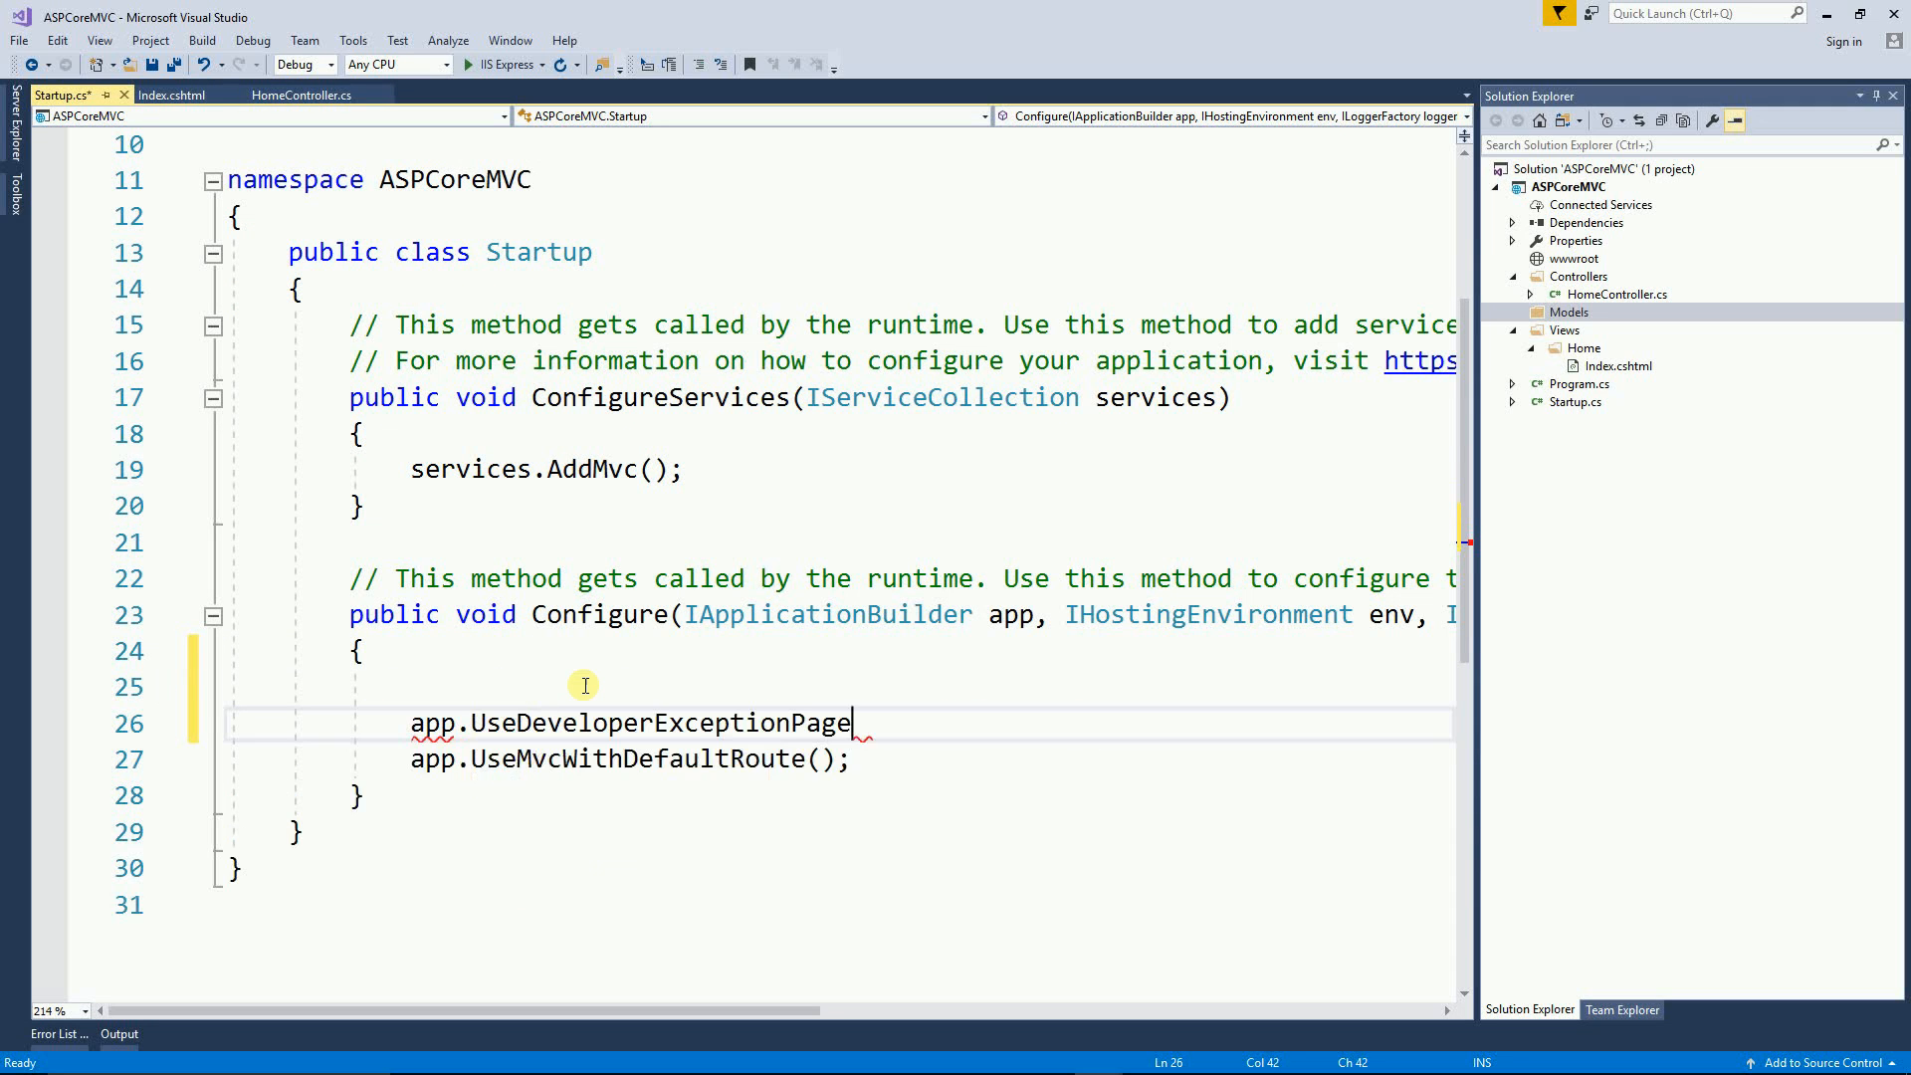
text(())
text(;)
click(586, 686)
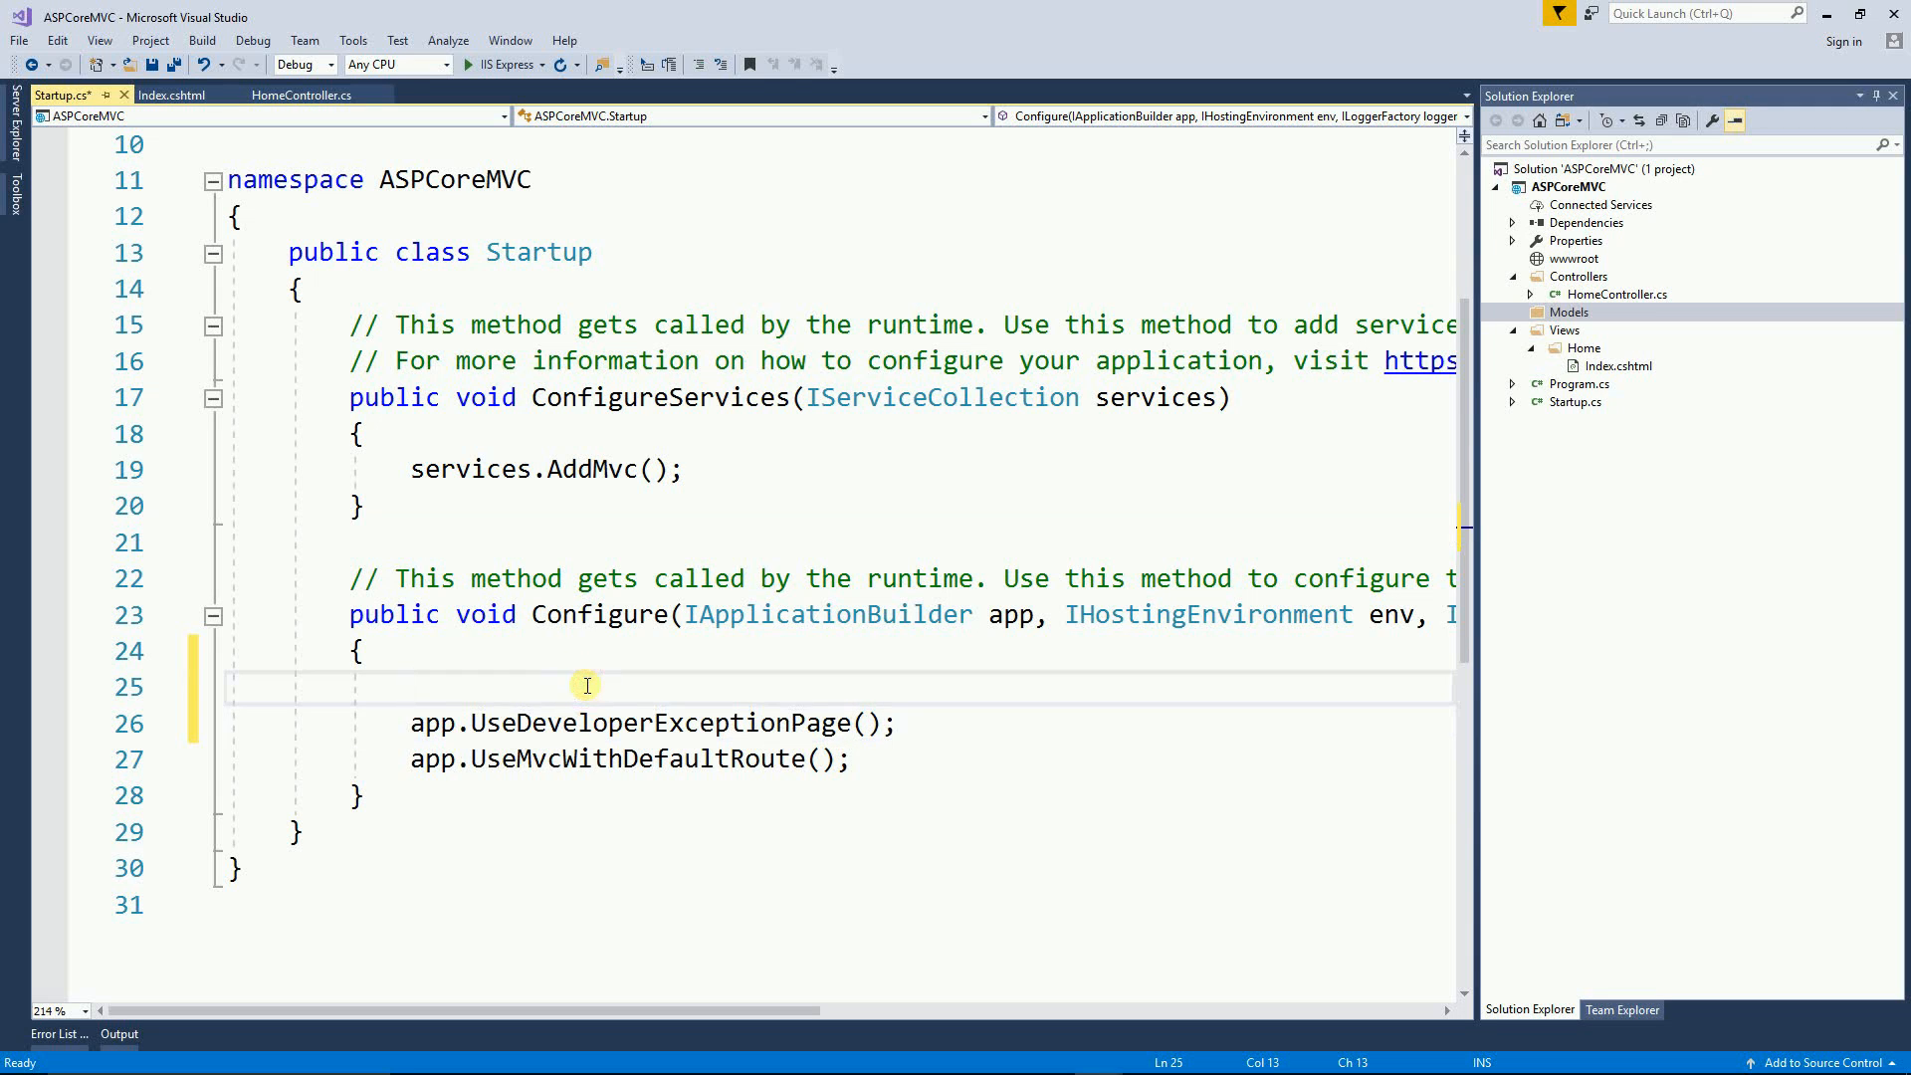
key(Delete)
Save Startup.cs, run the app and expand the source around line 15 on the error page
key(ctrl+s)
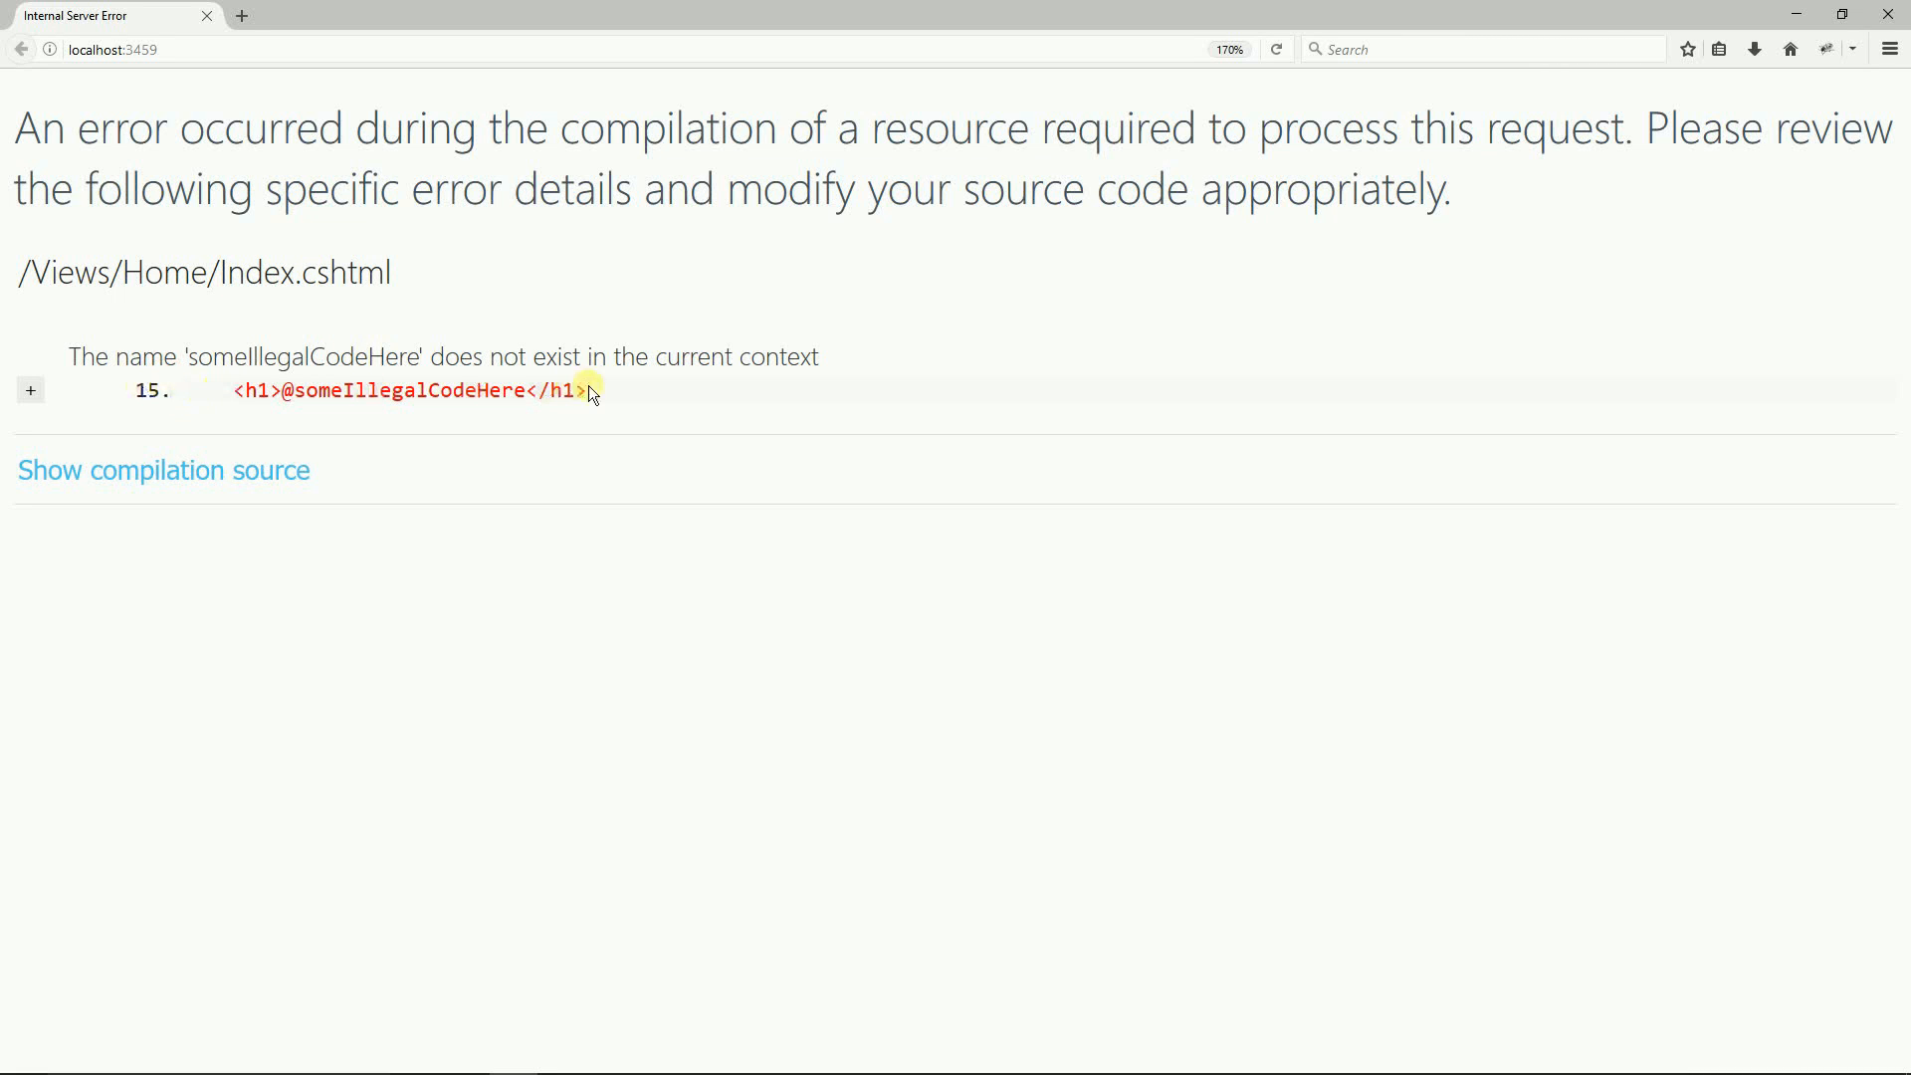
click(29, 390)
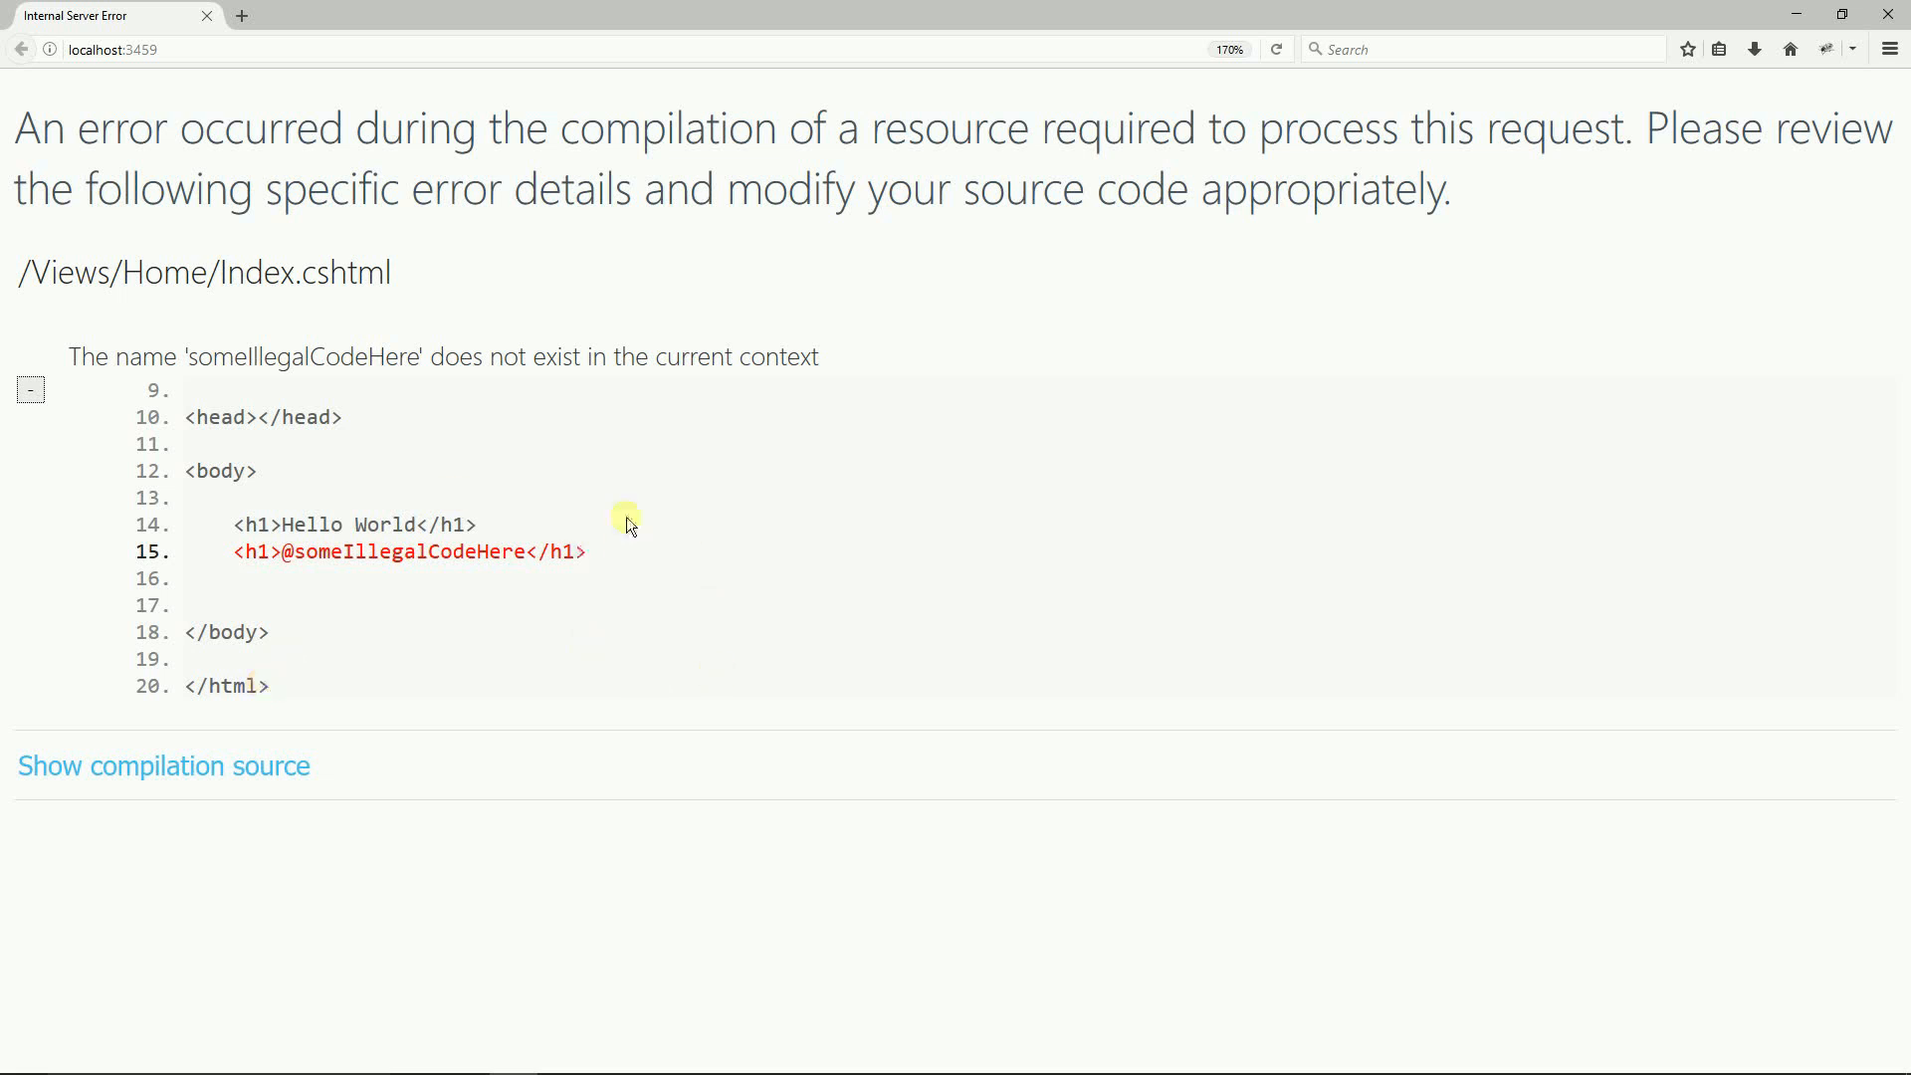